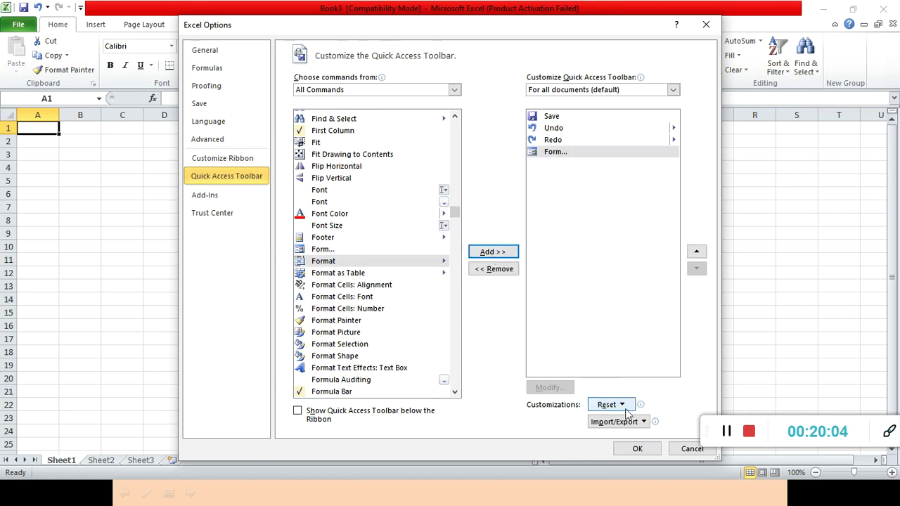
Apply the addition of the Form command to the Quick Access Toolbar and try to open a data form on the empty sheet
left_click(634, 448)
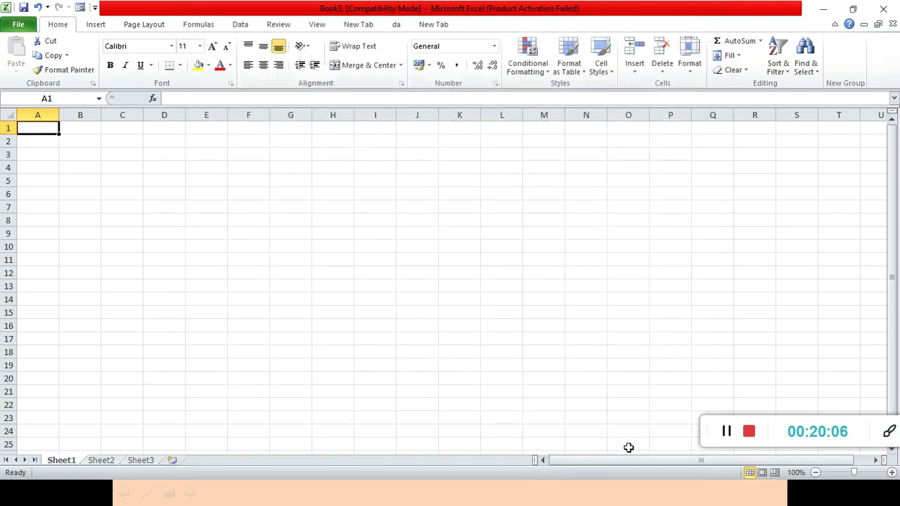
left_click(81, 8)
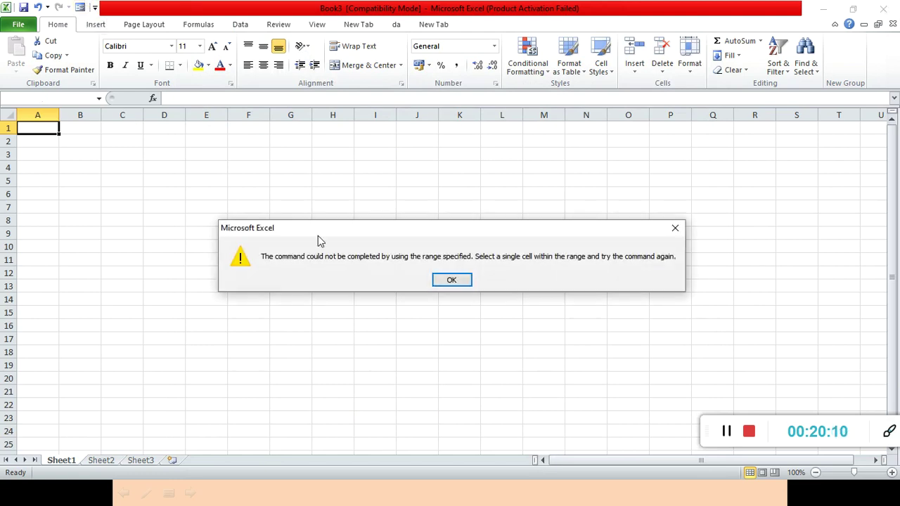
left_click(450, 280)
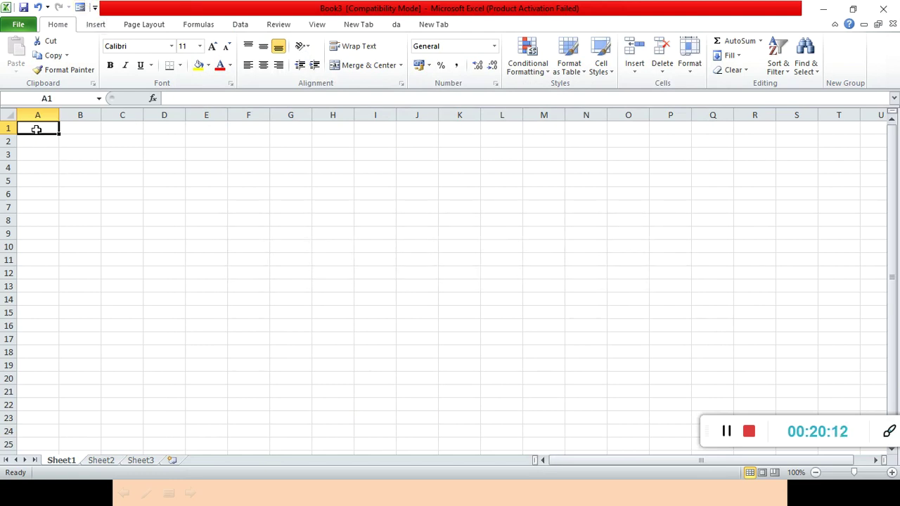
Enter the column headings name, class and sec in cells A1 to C1
type("name")
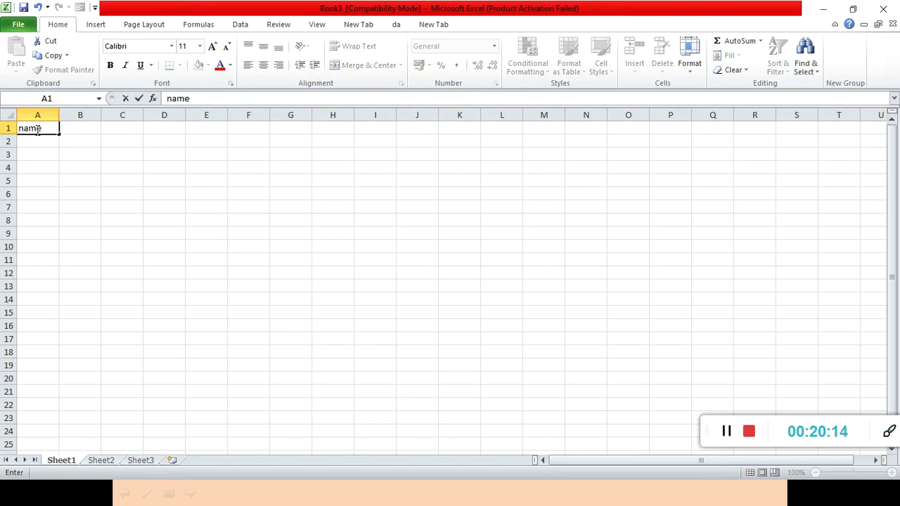
key("Tab")
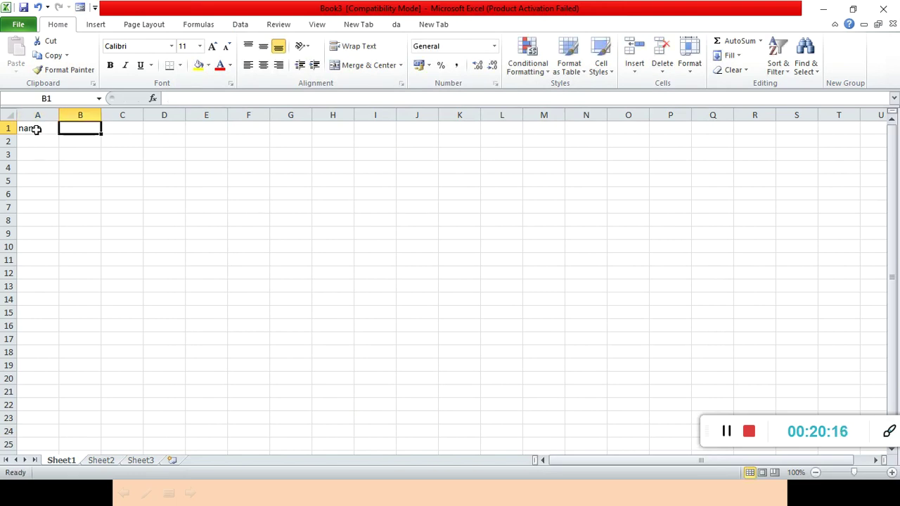
type("class")
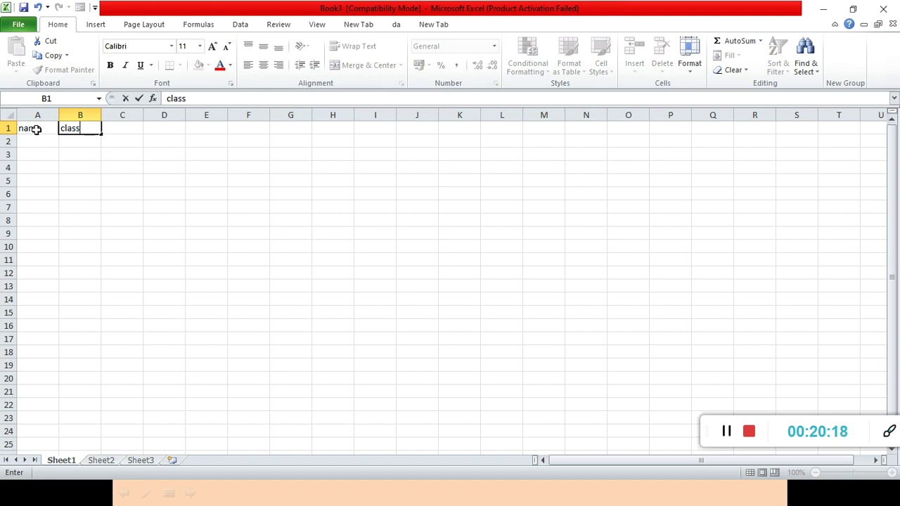
key("Tab")
type("sec")
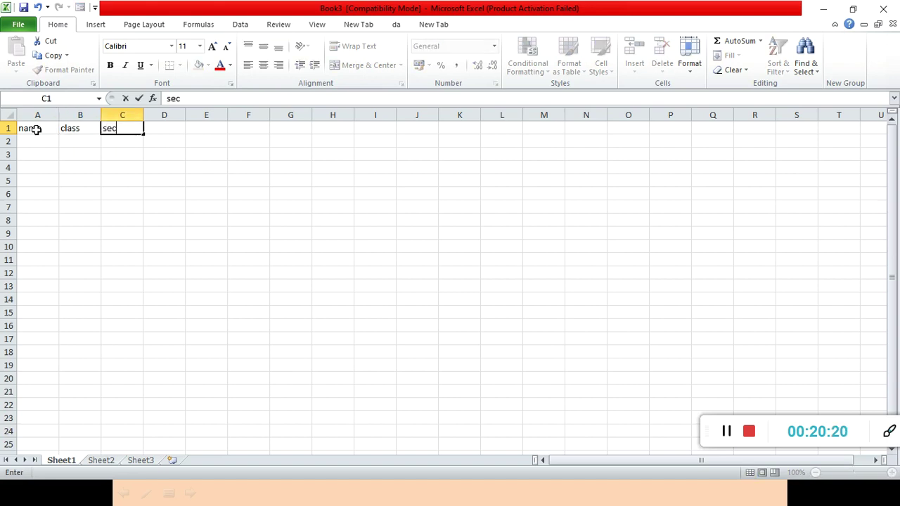
Widen column D to more than twice its width and select cell D1
left_click(184, 116)
left_click_drag(185, 116, 256, 116)
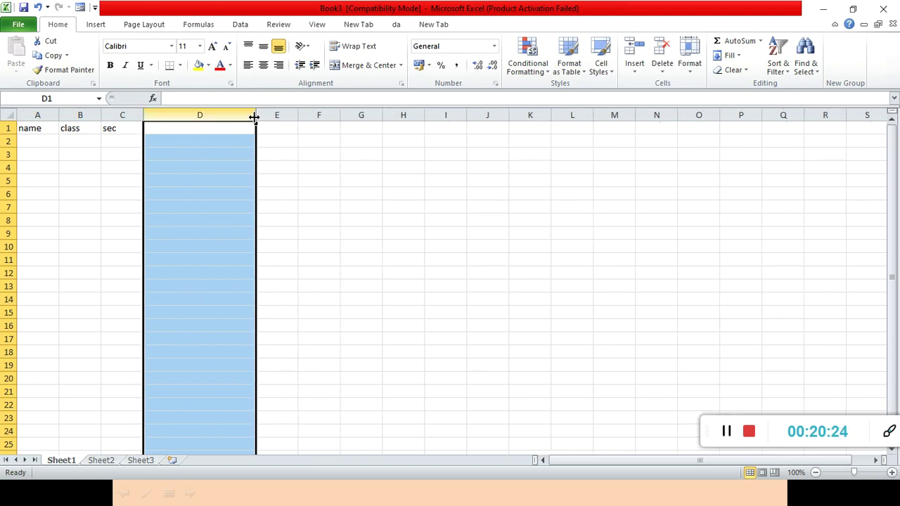
left_click(177, 129)
type("bbs ib")
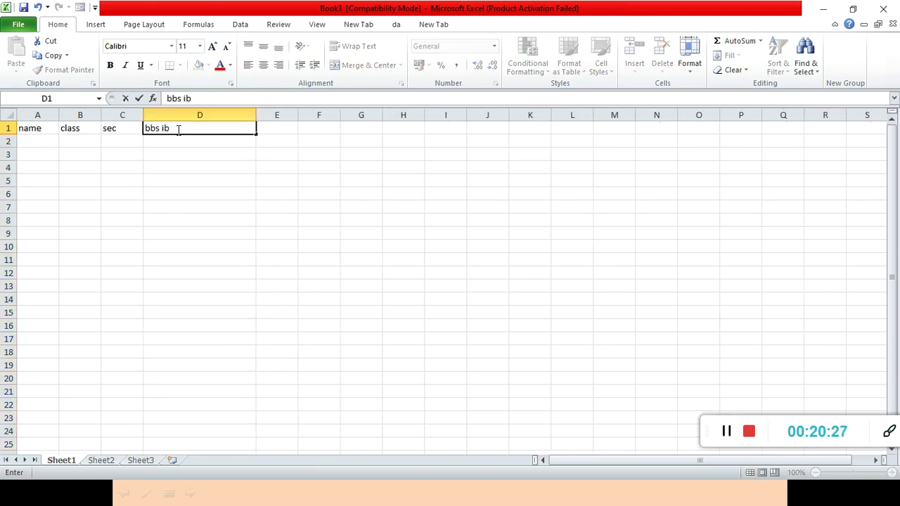
key("BackSpace")
type("nternartional schh")
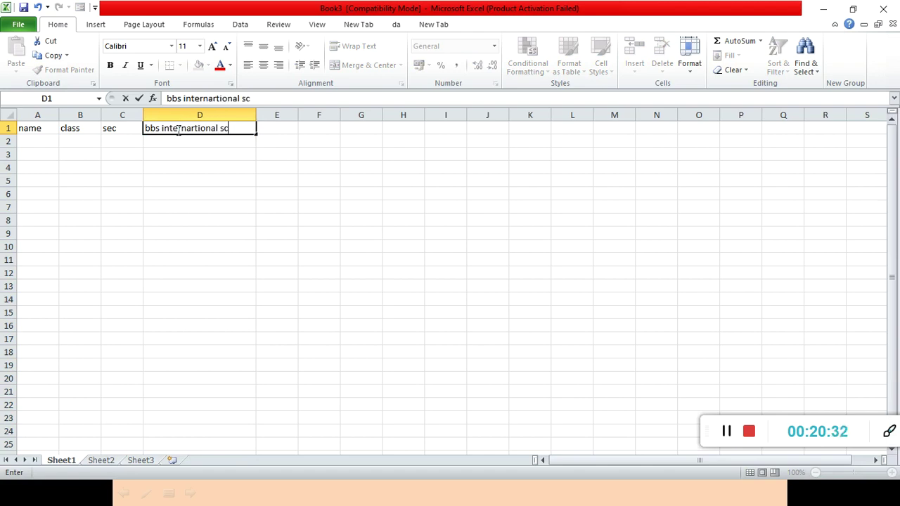
type("ol")
key("BackSpace")
key("BackSpace")
key("BackSpace")
key("BackSpace")
key("BackSpace")
key("BackSpace")
key("BackSpace")
key("BackSpace")
key("BackSpace")
key("BackSpace")
key("BackSpace")
key("BackSpace")
key("BackSpace")
key("BackSpace")
key("BackSpace")
key("BackSpace")
key("BackSpace")
key("BackSpace")
key("BackSpace")
key("BackSpace")
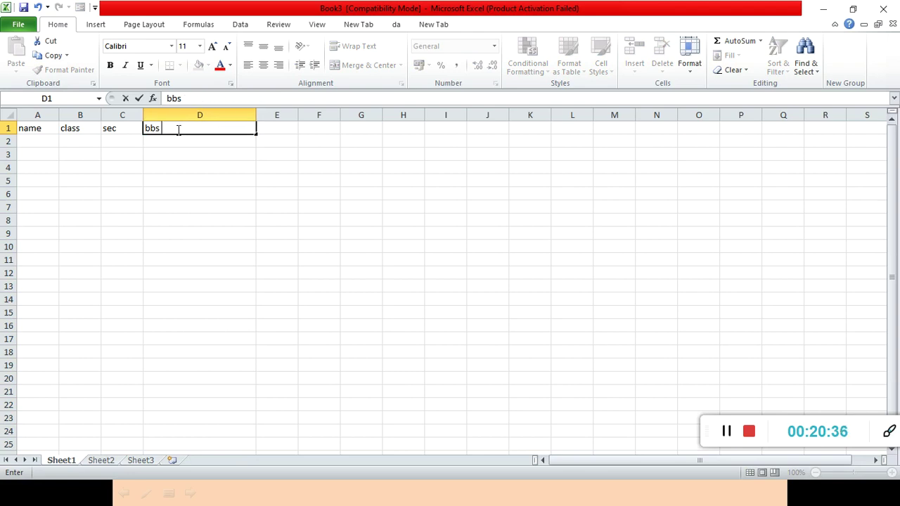
key("BackSpace")
Enter the headings school in D1 and address in E1
type("school")
key("Tab")
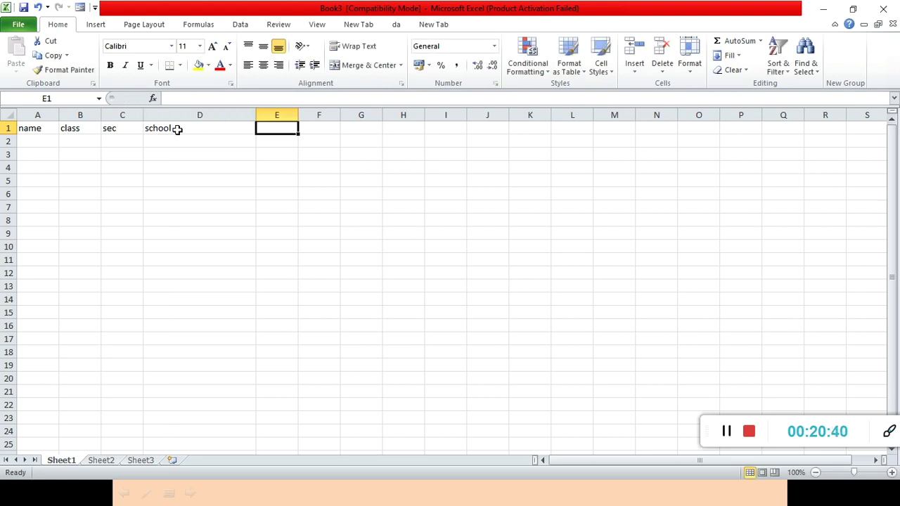
type("address")
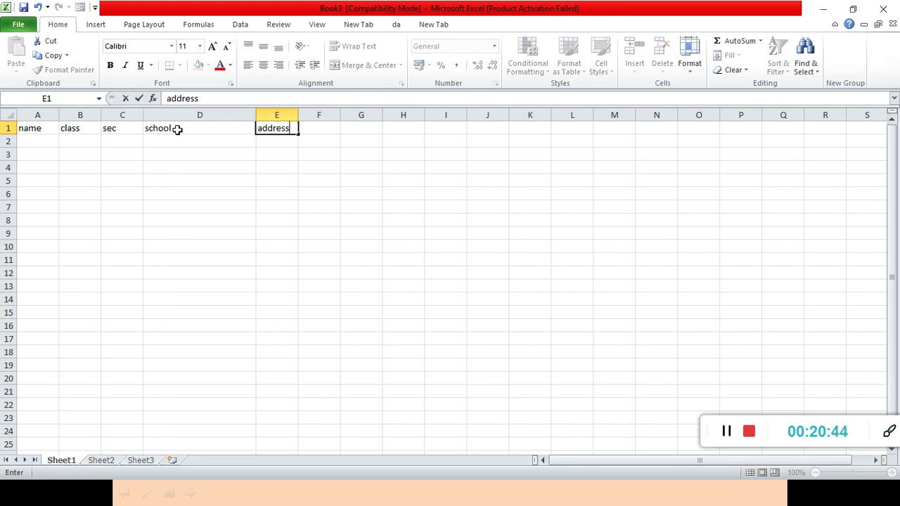
Fill in the first record in row 2 with the student's name, class 8 and section b
left_click(35, 142)
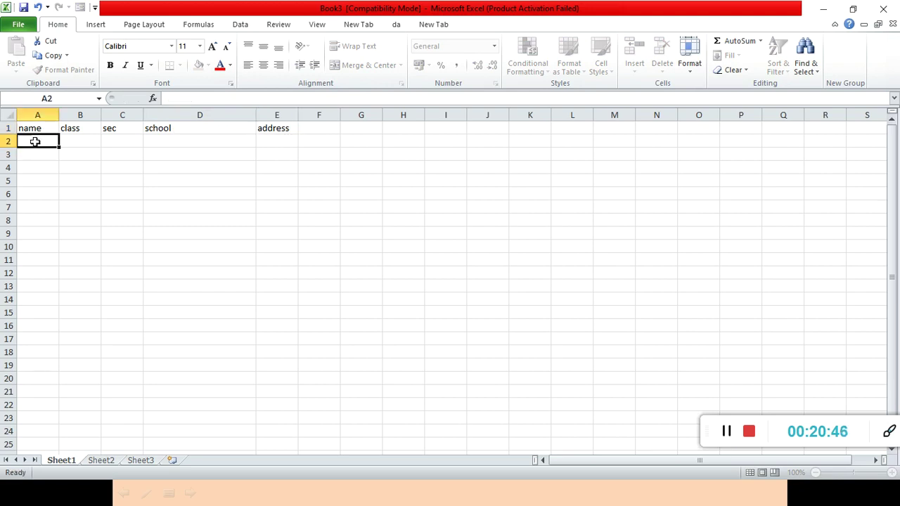
type("rohit")
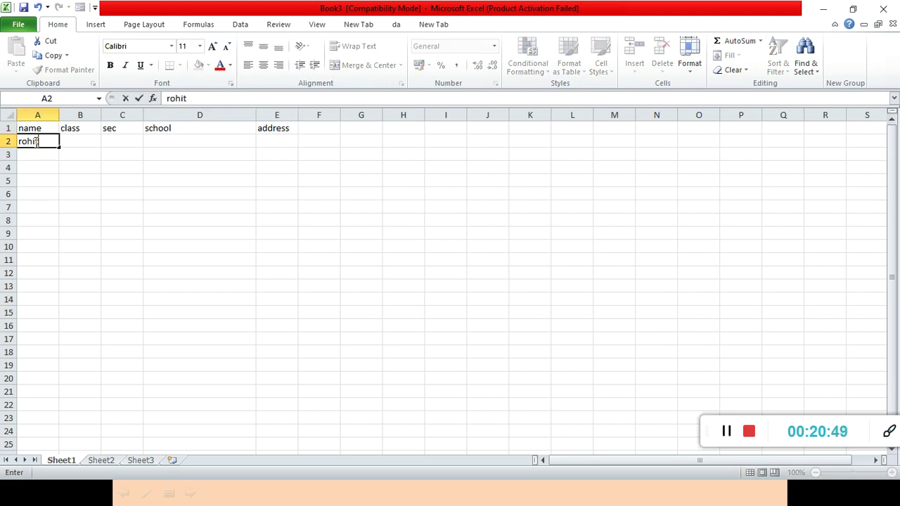
key("Tab")
type("8")
key("Tab")
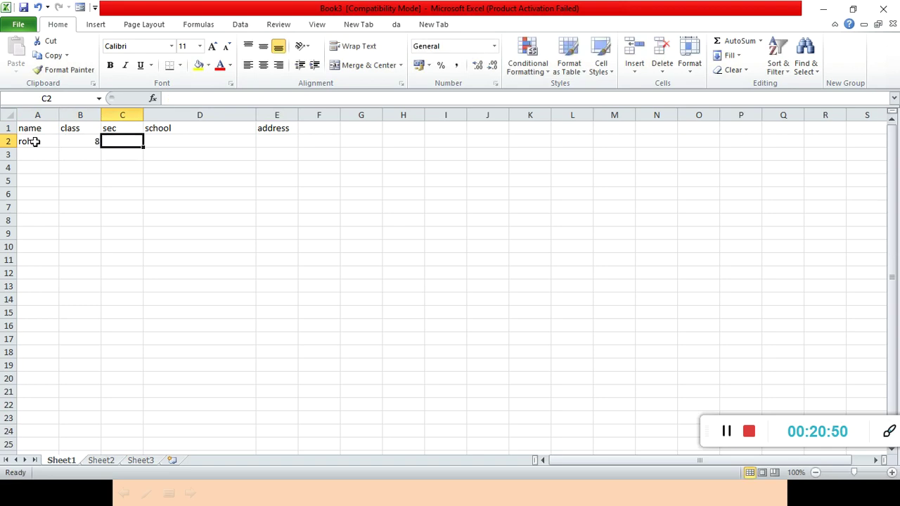
type("b")
key("Tab")
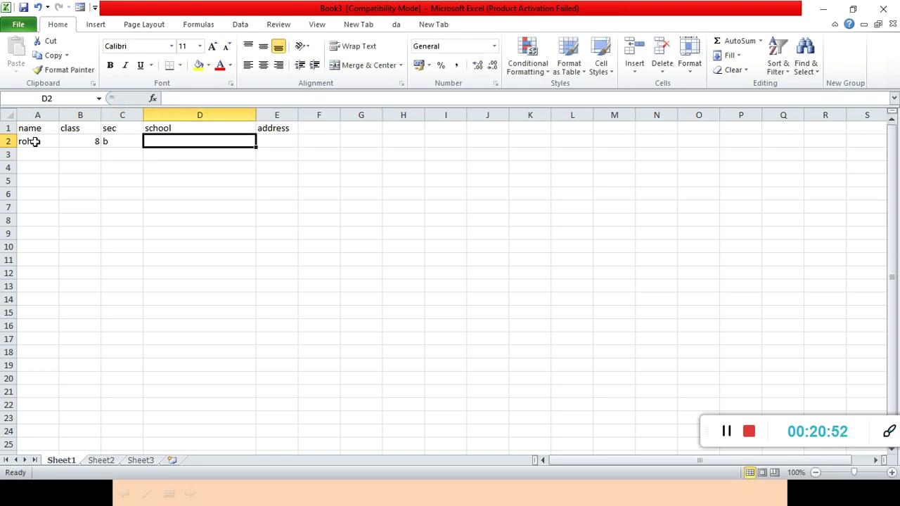
Complete row 2 with the school "bbs international school" and the student's address
type("bbs inter")
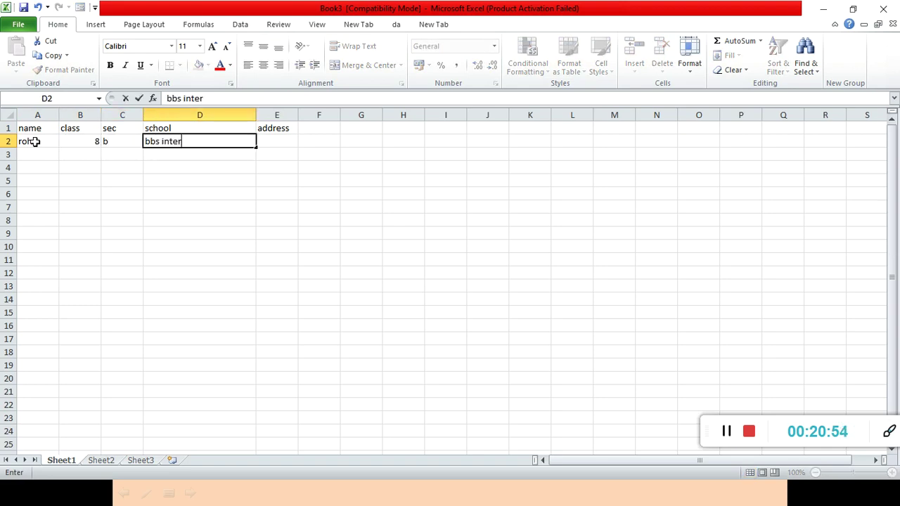
type("national ")
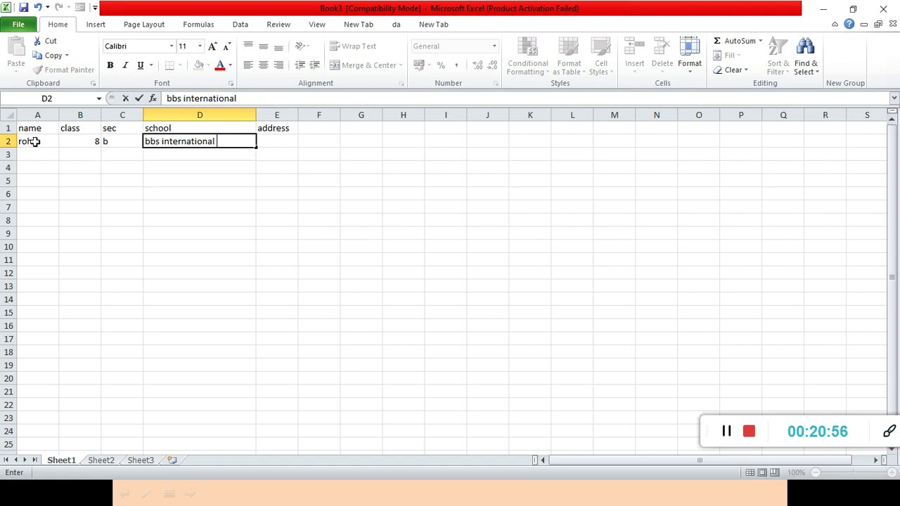
type("school")
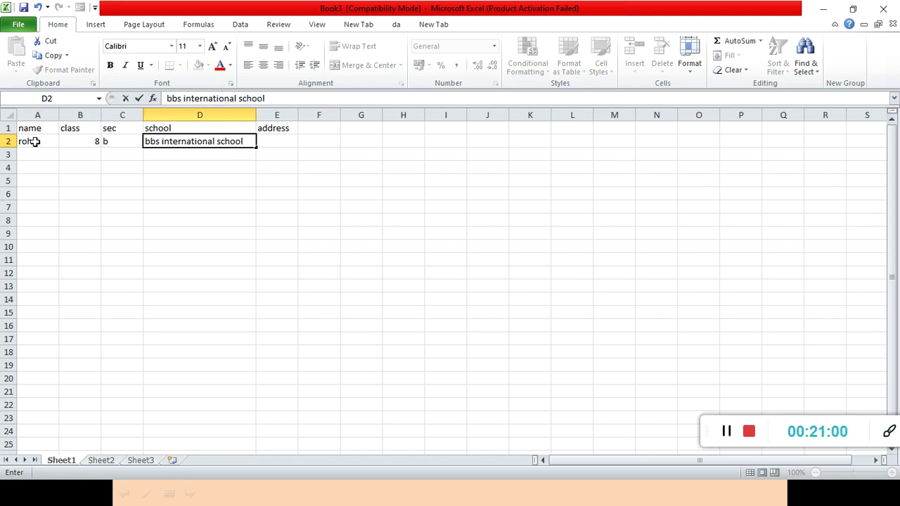
key("Tab")
type("pra")
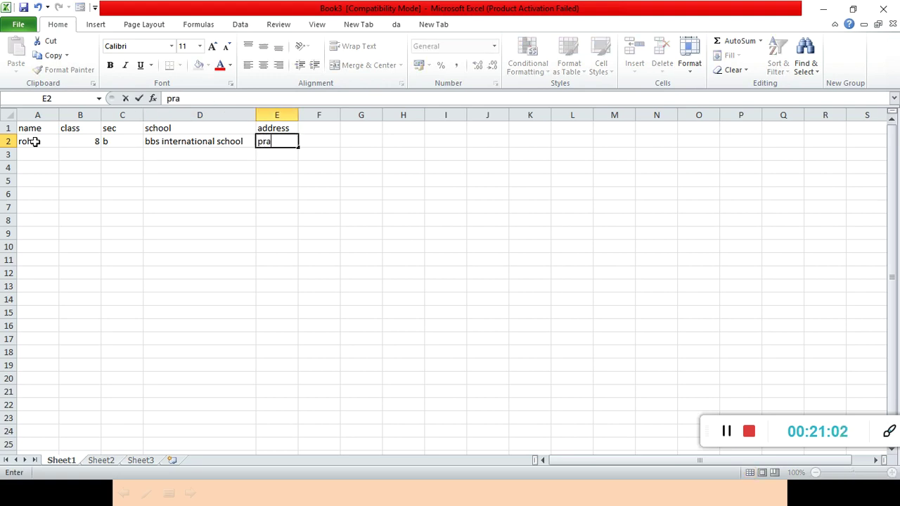
type("yagraj")
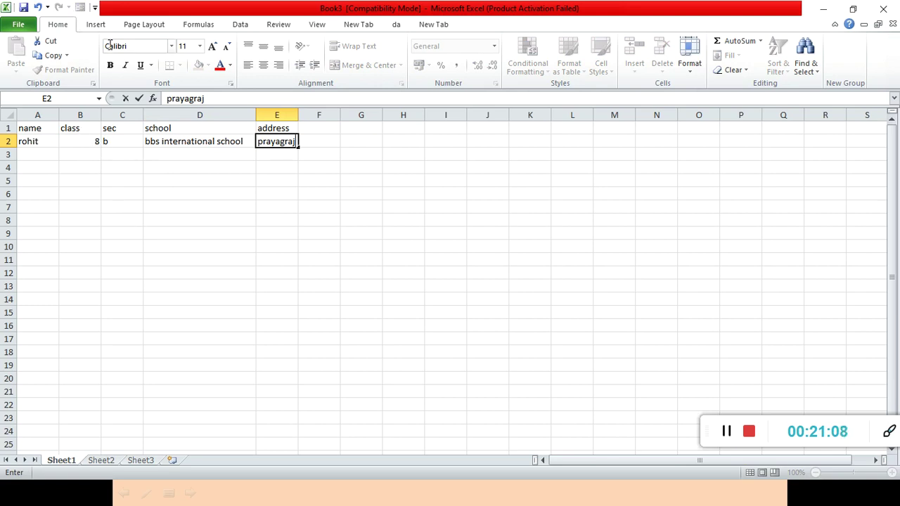
Open the data form for the table from its address heading and start a new record
left_click(289, 128)
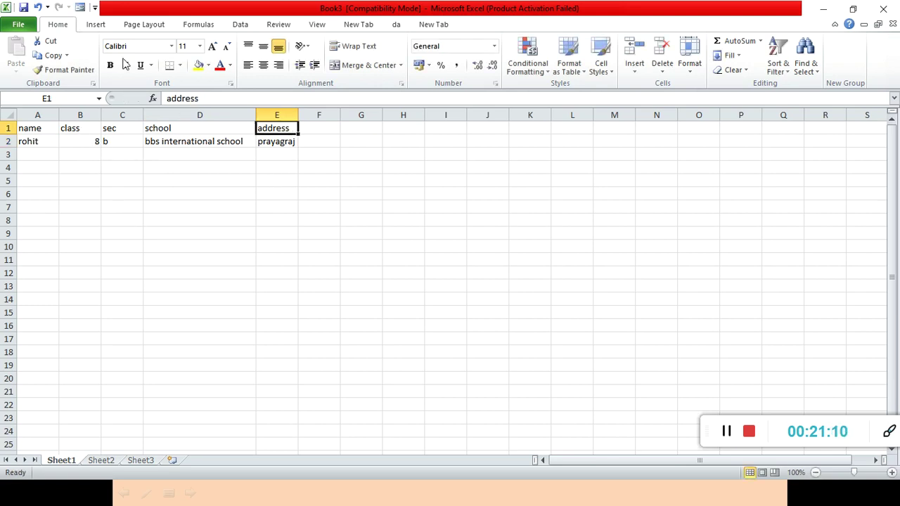
left_click(81, 8)
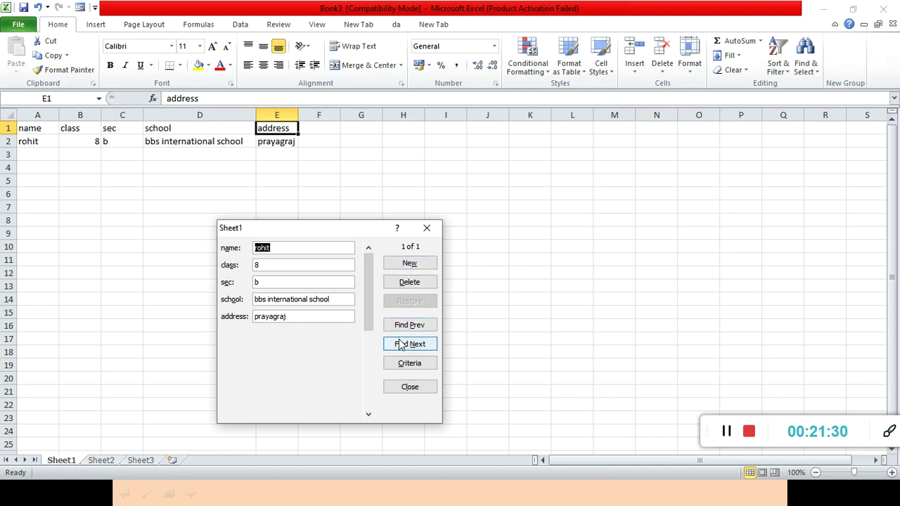
left_click(410, 264)
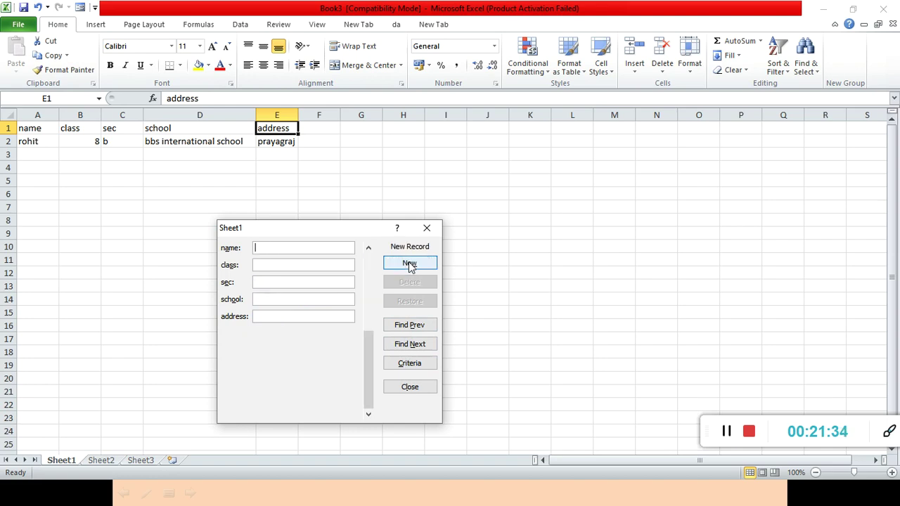
Add the second record through the form with the student's name, class 9, section b, school "bbs international" and the address
type("rma")
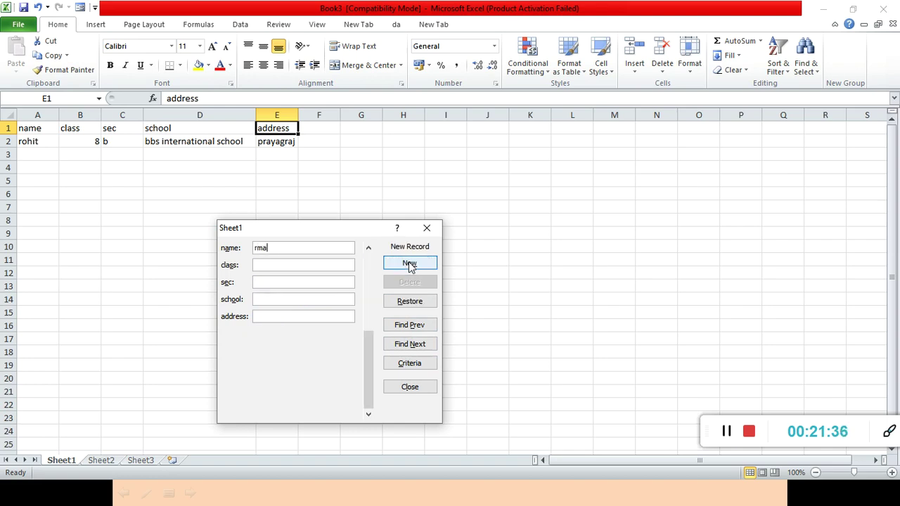
key("BackSpace")
type("mes")
type("9")
key("Tab")
type("b")
key("Tab")
type("bbs international ")
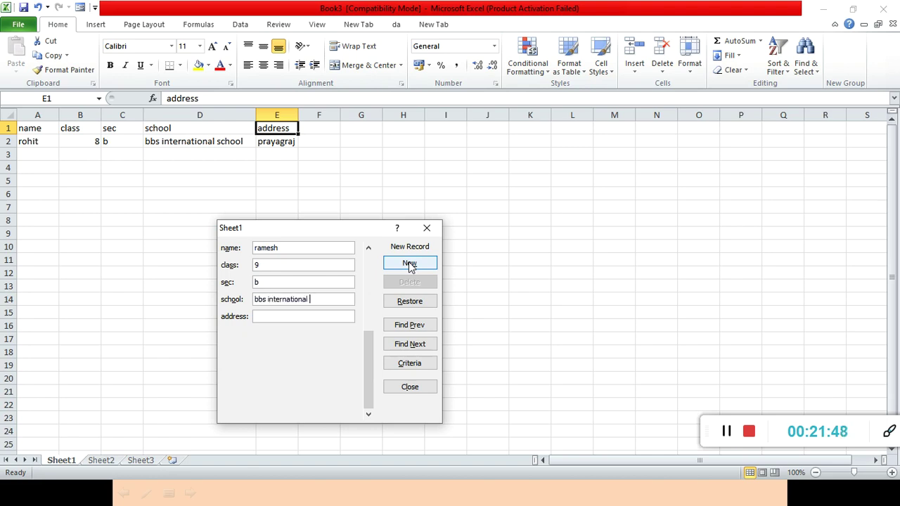
type("prayagraj")
left_click(409, 264)
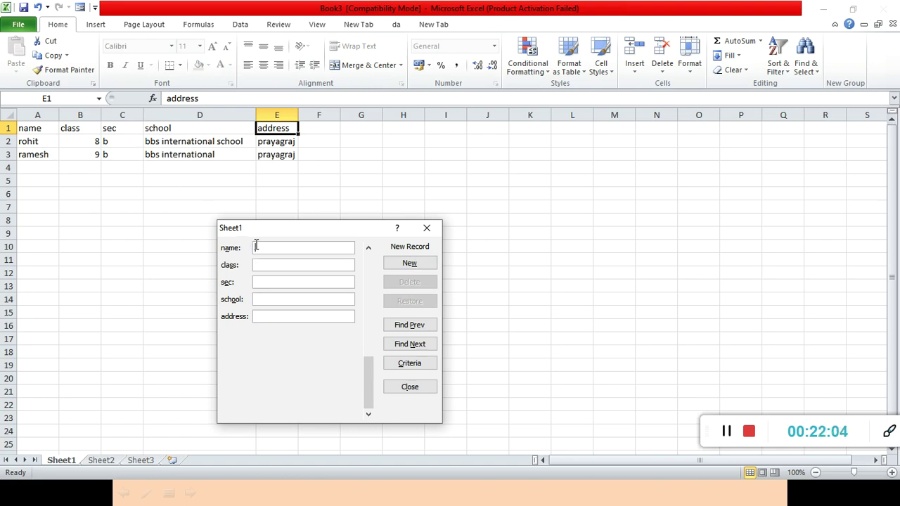
Add the third record through the form with the student's name, class 7, section b, school "bbs internaqtional school" and the address
type("ankit")
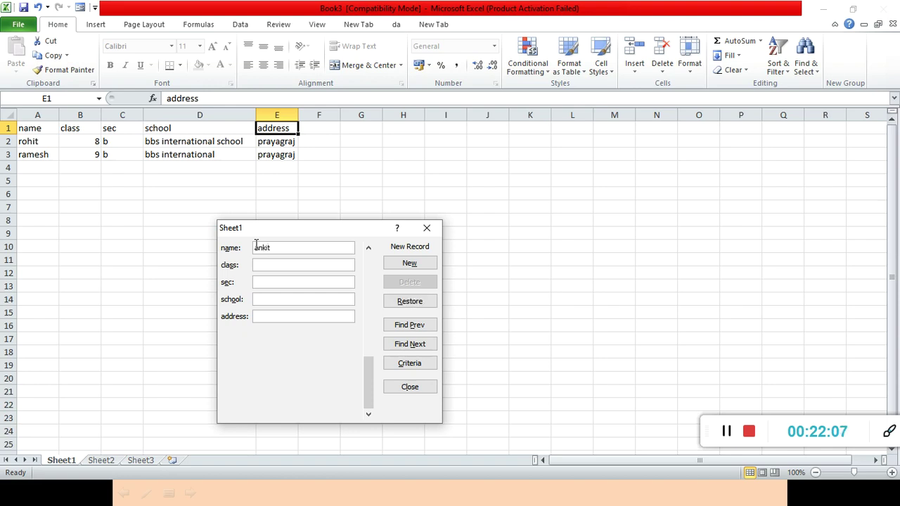
key("Tab")
type("7")
type("b")
type("bbs i")
type("nternaqtional")
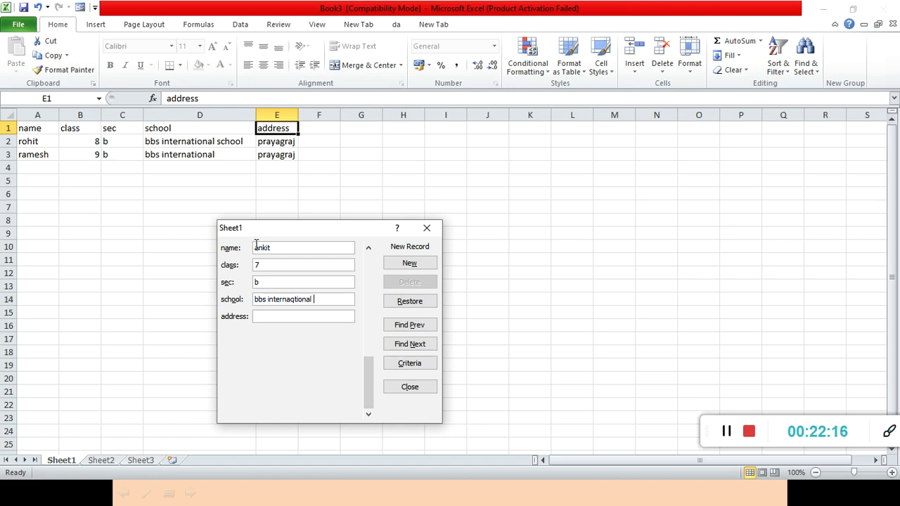
type(" scho")
type("phahphamau")
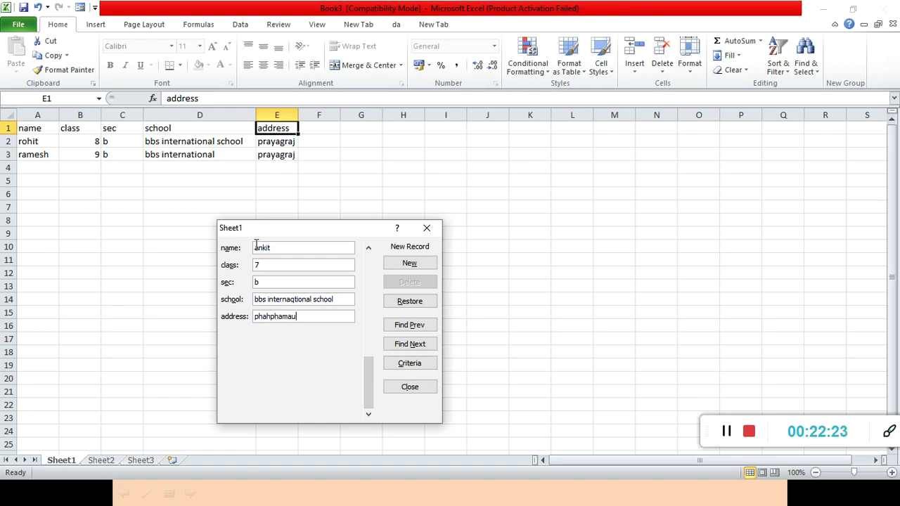
left_click(409, 263)
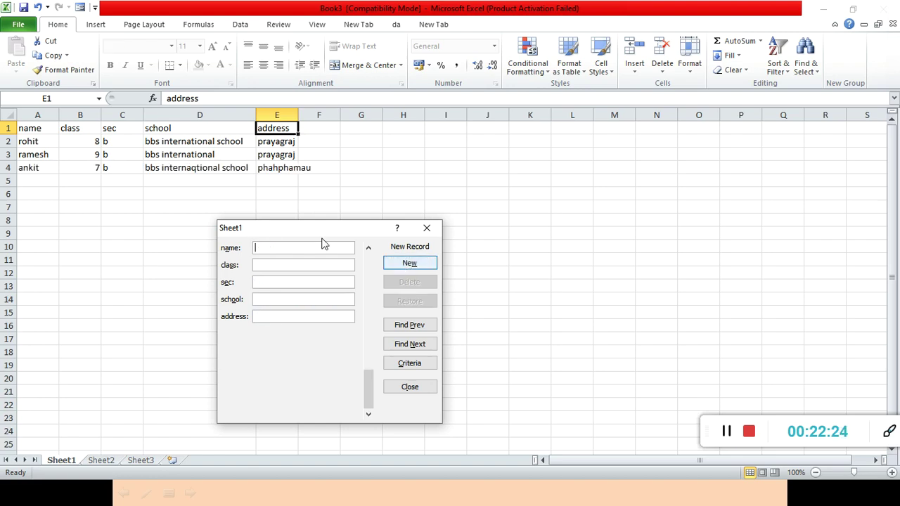
Browse back through the last two records in the data form, and return forward to the third one
left_click(410, 328)
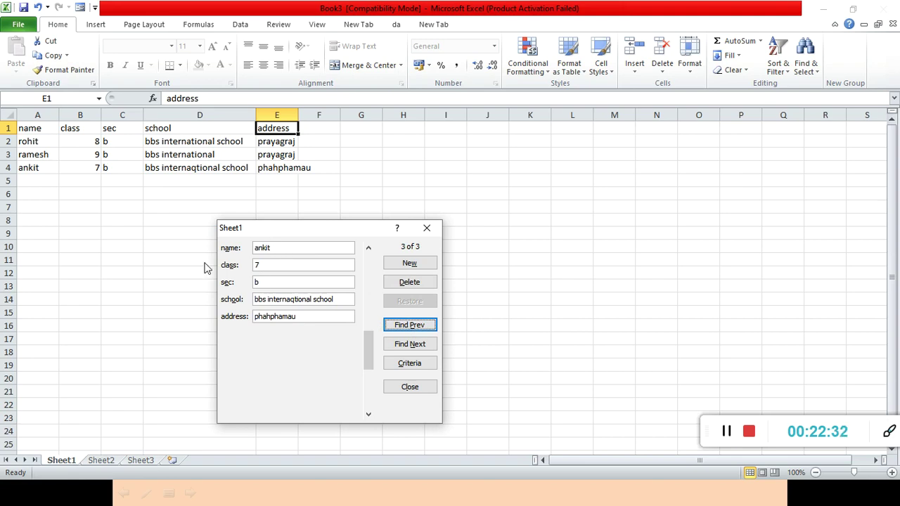
left_click(406, 328)
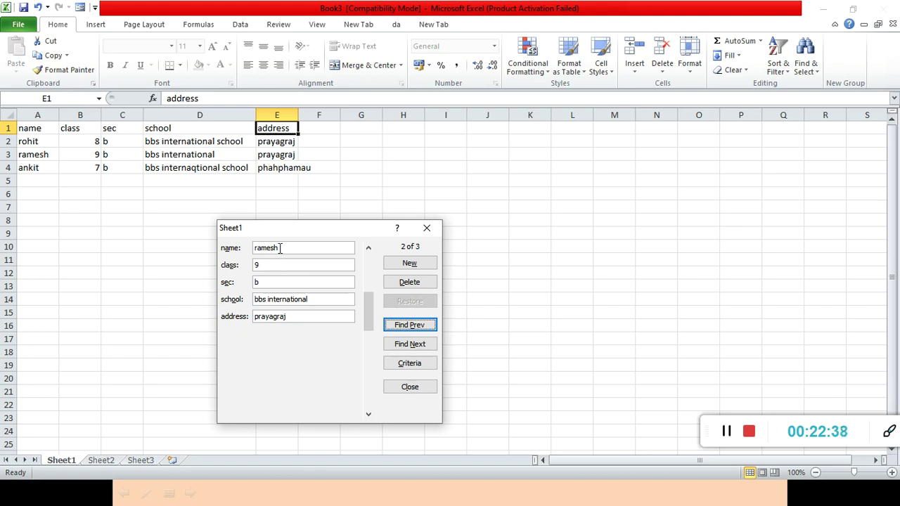
left_click(421, 346)
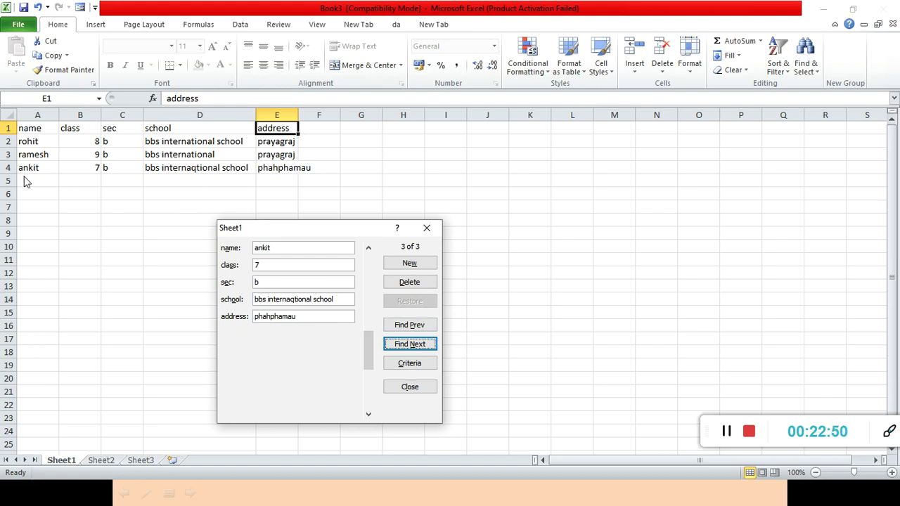
Close the data form and go through the blank cells A5 to E5 below the last record one by one
left_click(408, 387)
left_click(37, 182)
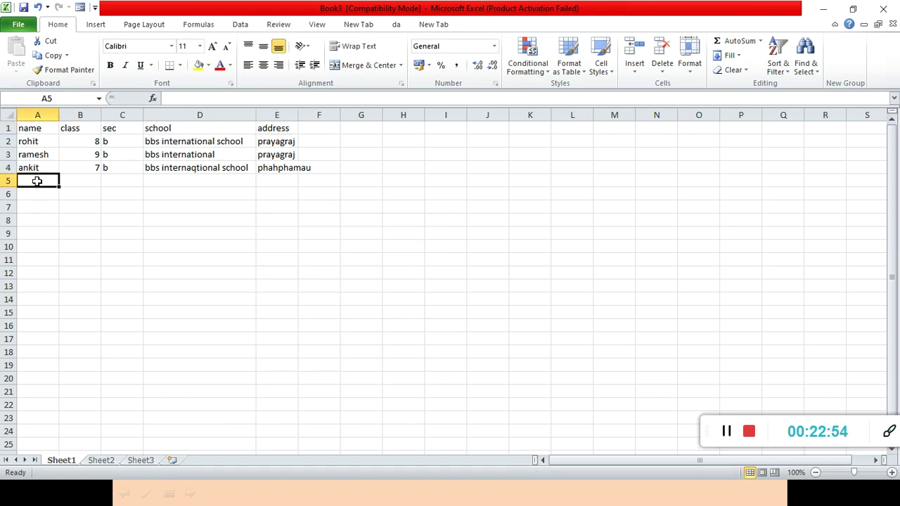
left_click(74, 184)
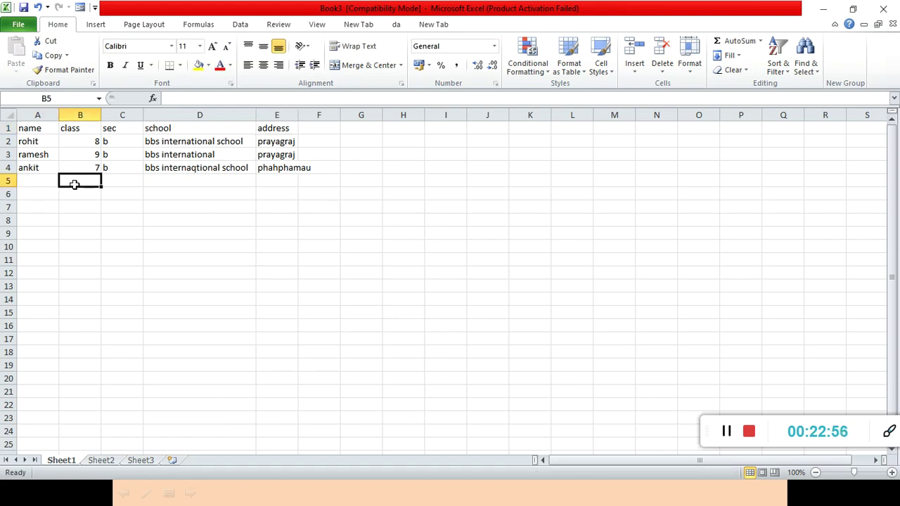
left_click(123, 181)
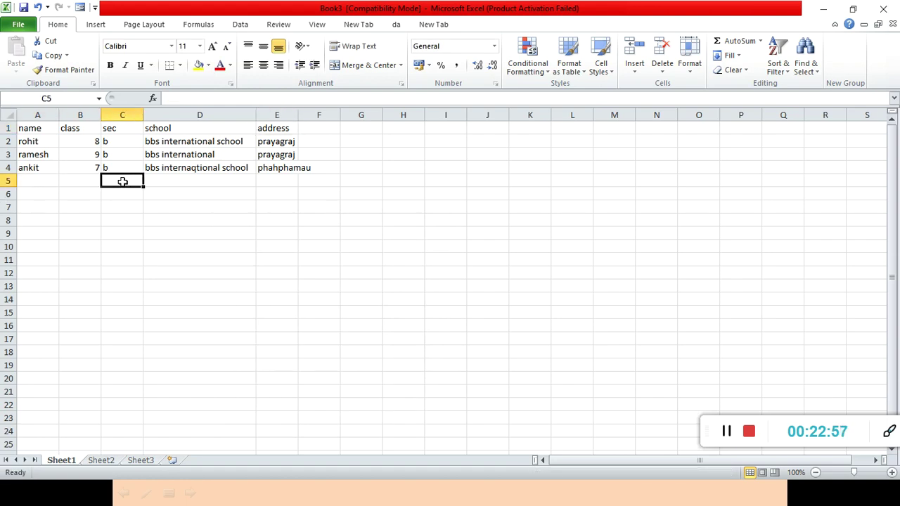
left_click(194, 183)
left_click(280, 183)
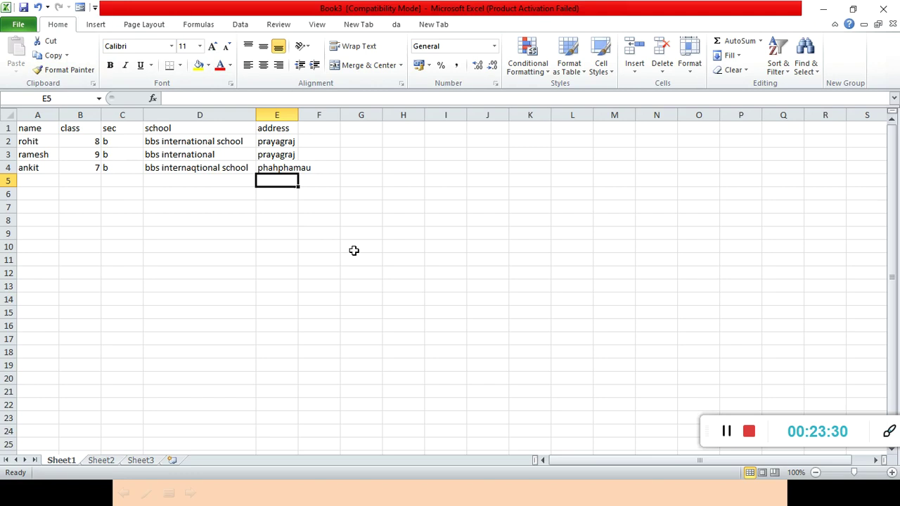
left_click(727, 432)
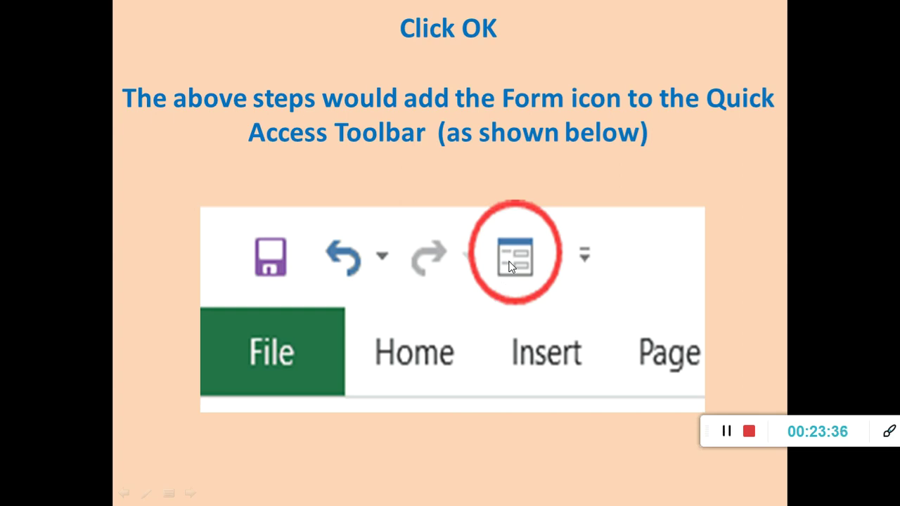
left_click(345, 430)
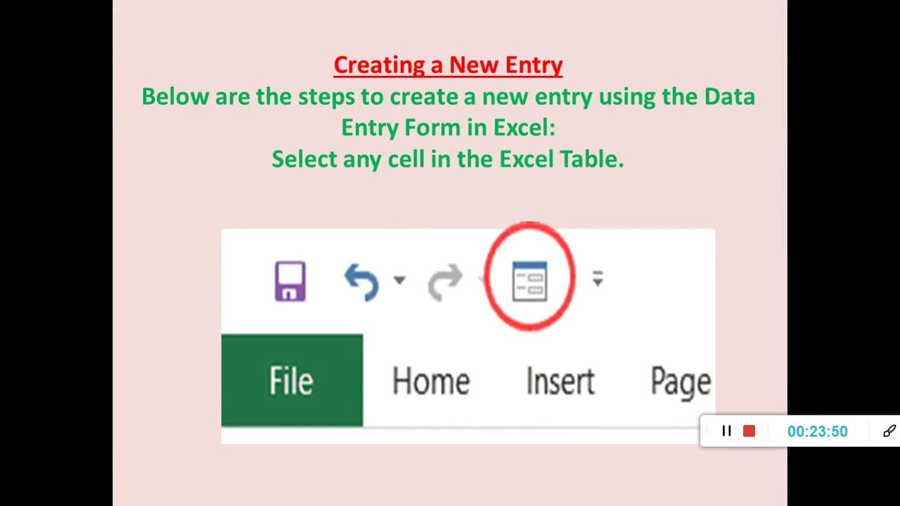
key("Right")
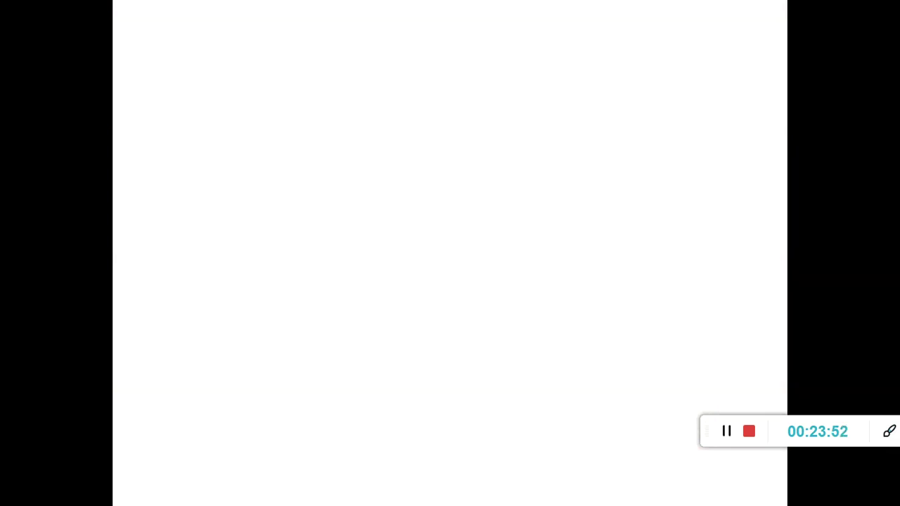
key("Right")
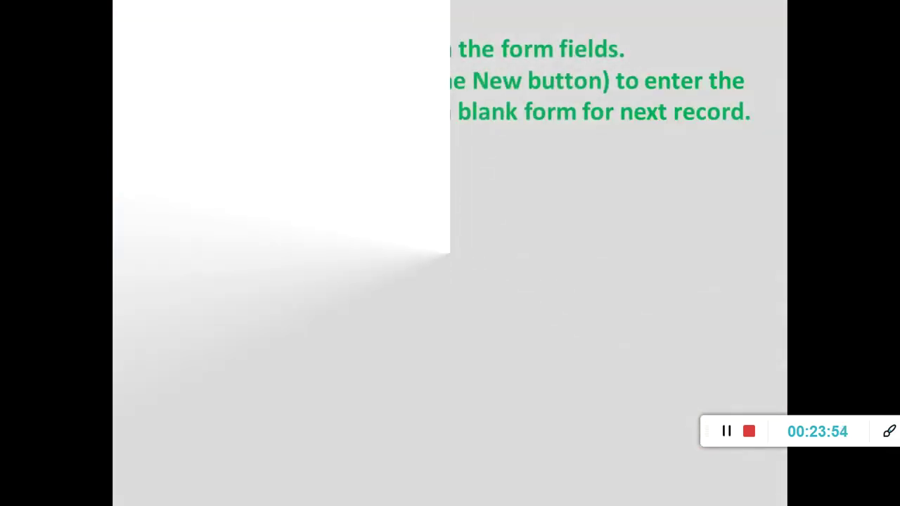
key("Right")
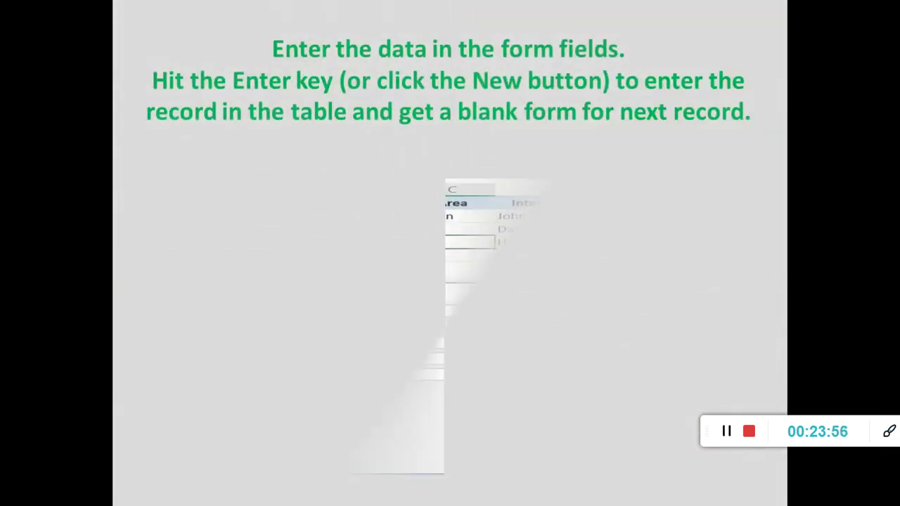